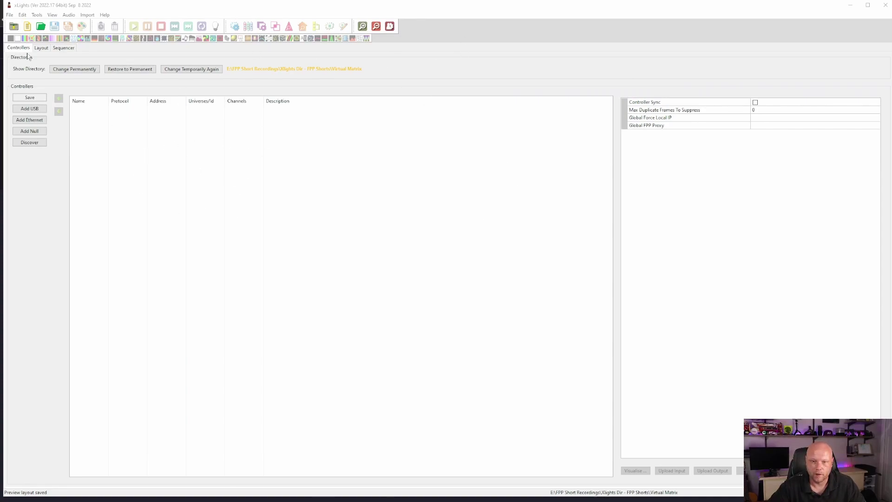
Add a new Ethernet controller and name it FPP Zero.
{"action": "left_click", "coordinate": [42, 48]}
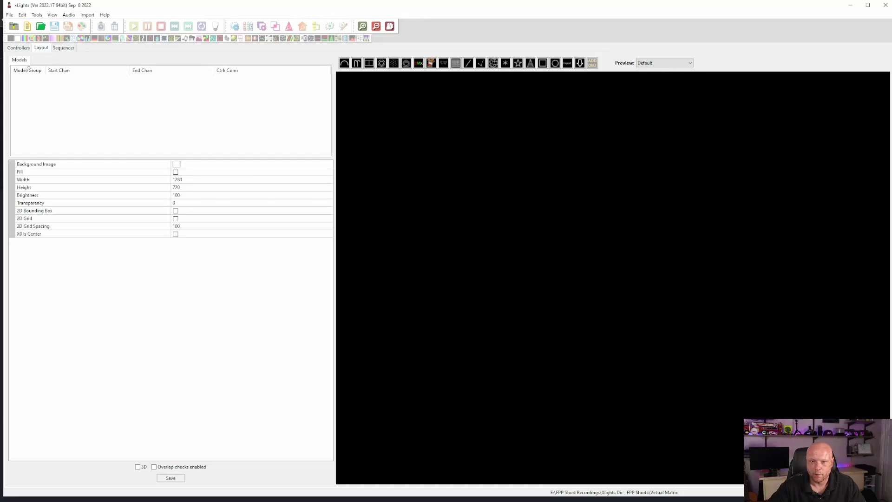
{"action": "left_click", "coordinate": [16, 48]}
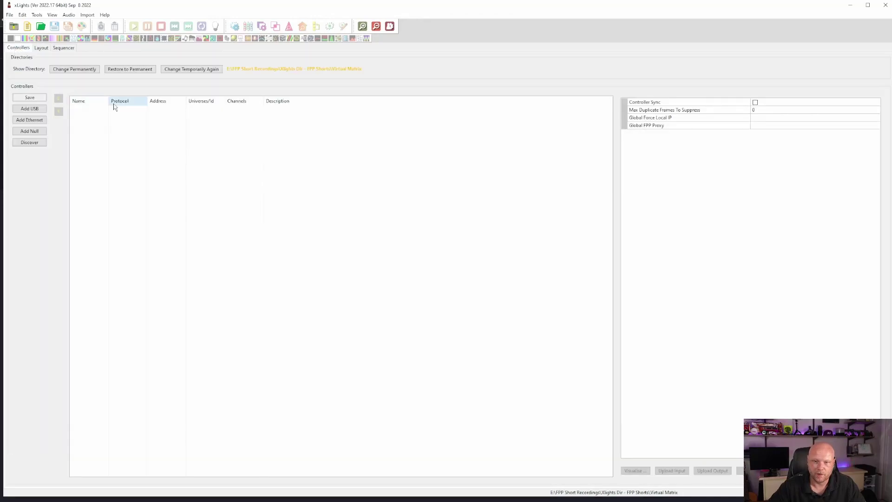
{"action": "left_click", "coordinate": [40, 120]}
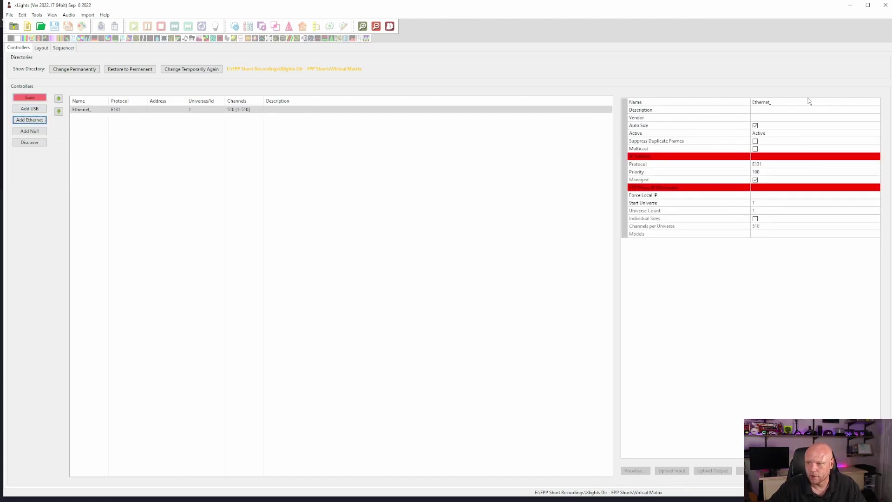
{"action": "left_click", "coordinate": [809, 102]}
{"action": "type", "text": "FPP "}
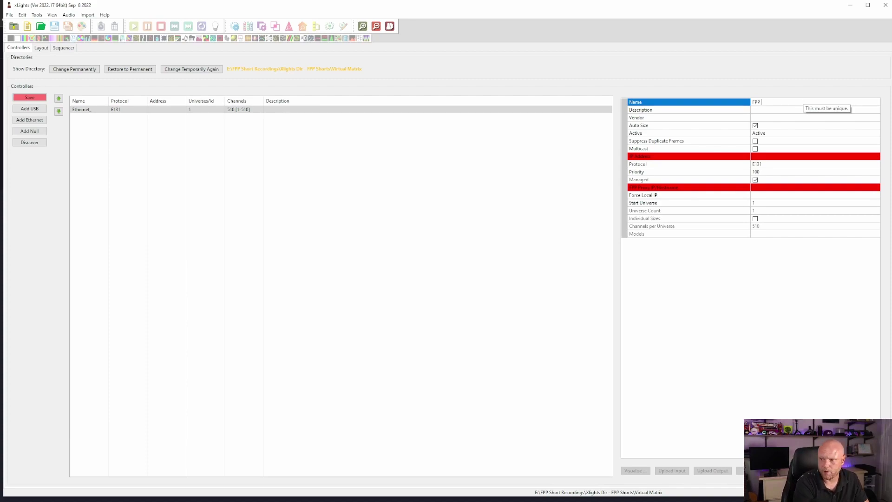
{"action": "type", "text": "Zero"}
{"action": "key", "text": "Return"}
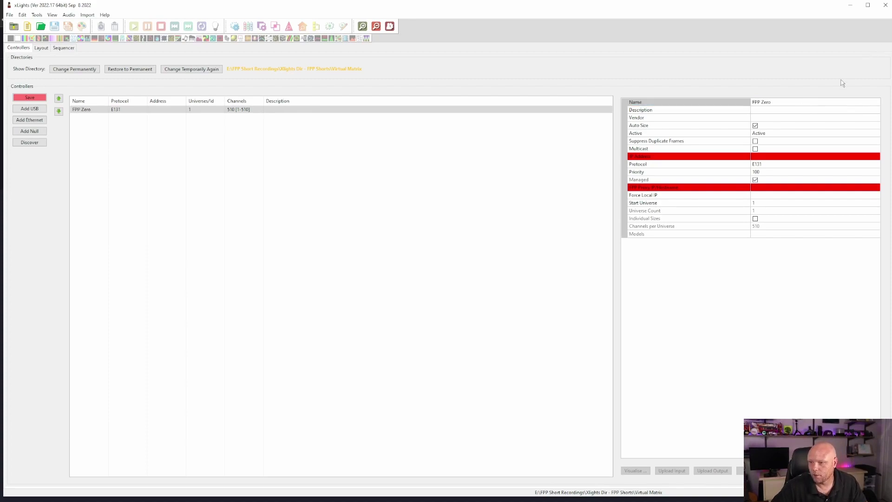
Set the FPP Zero controller's vendor to FPP and its model to Virtual Matrix.
{"action": "left_click", "coordinate": [819, 118]}
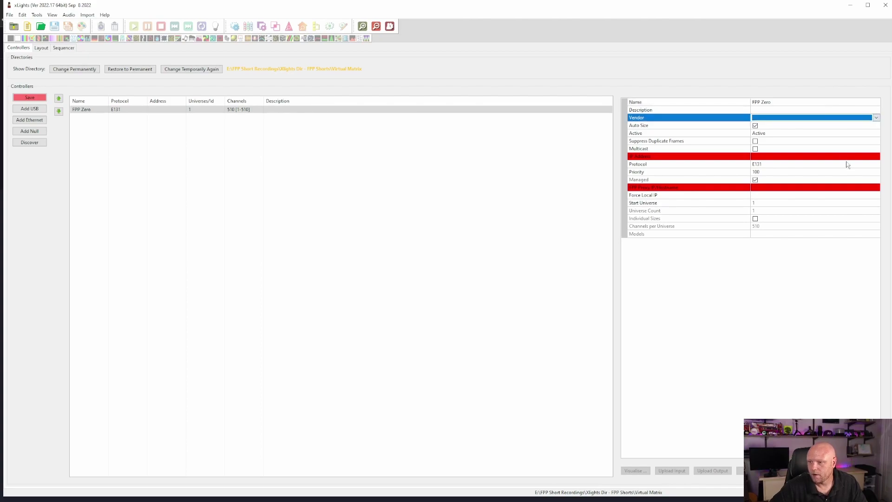
{"action": "left_click", "coordinate": [765, 118]}
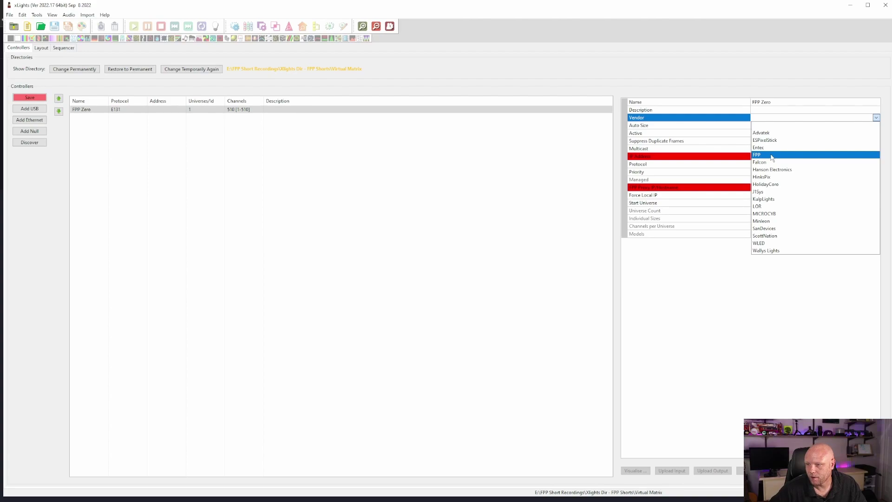
{"action": "left_click", "coordinate": [771, 156]}
{"action": "left_click", "coordinate": [763, 126]}
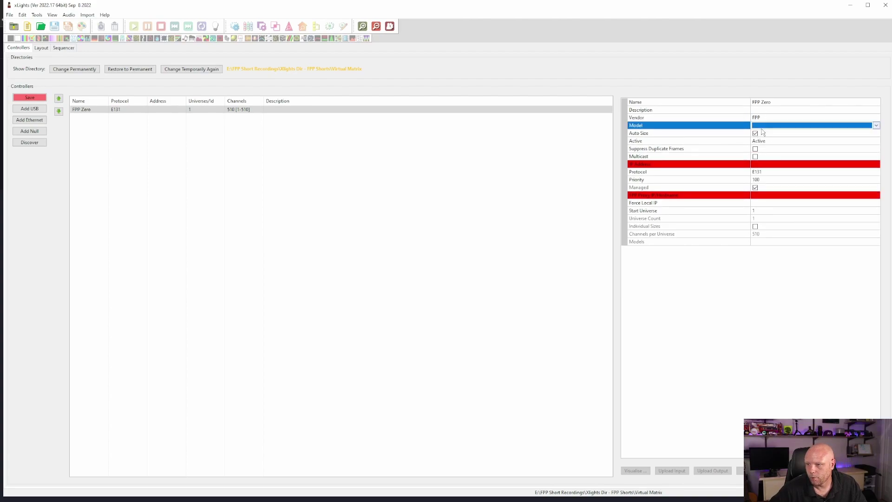
{"action": "left_click", "coordinate": [765, 126]}
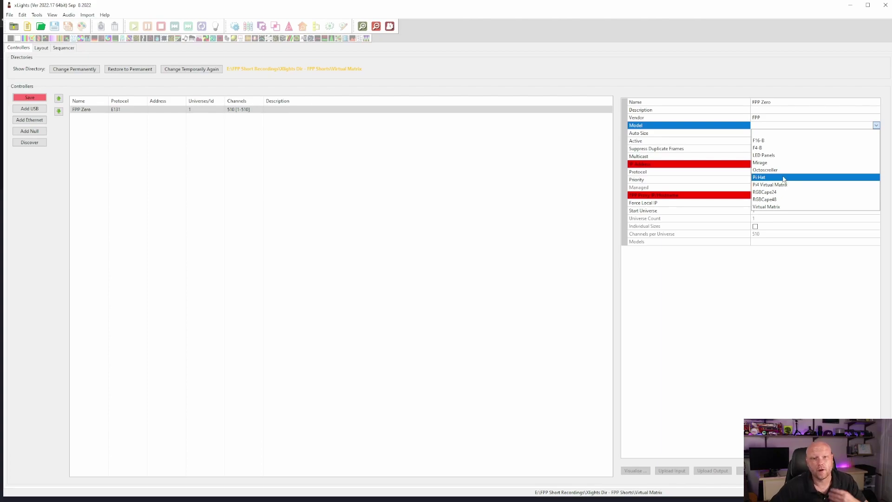
{"action": "left_click", "coordinate": [772, 207]}
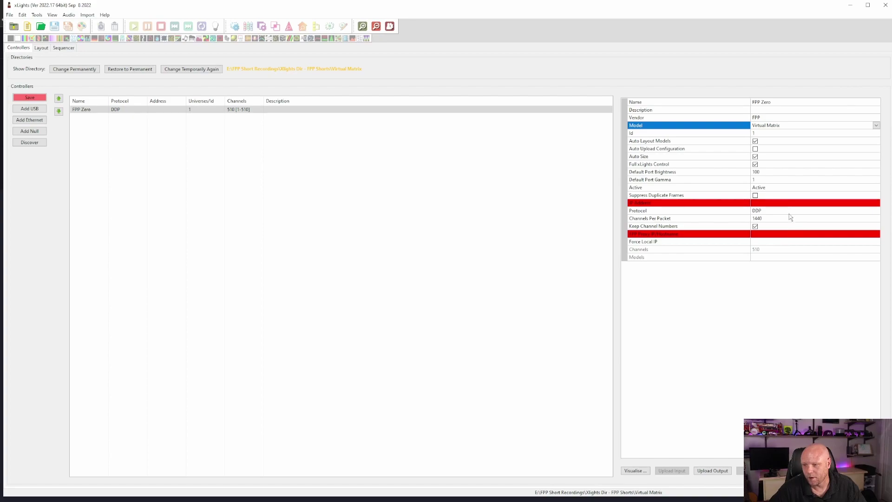
Give FPP Zero the IP address 192.168.2.171 and save the controller configuration.
{"action": "left_click", "coordinate": [778, 203]}
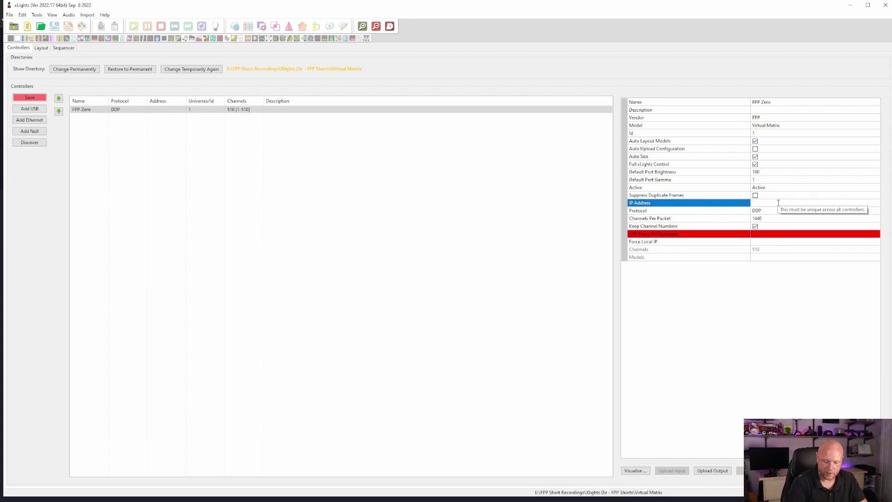
{"action": "type", "text": "192.168"}
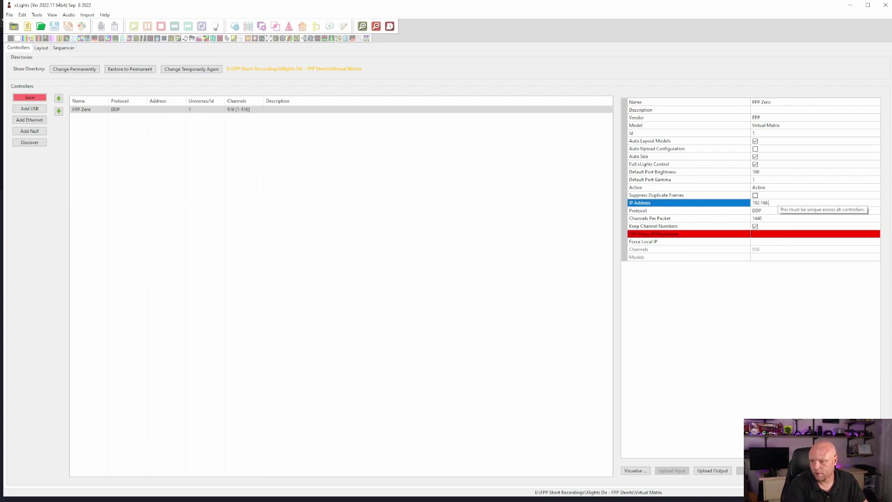
{"action": "type", "text": ".2.171"}
{"action": "key", "text": "Return"}
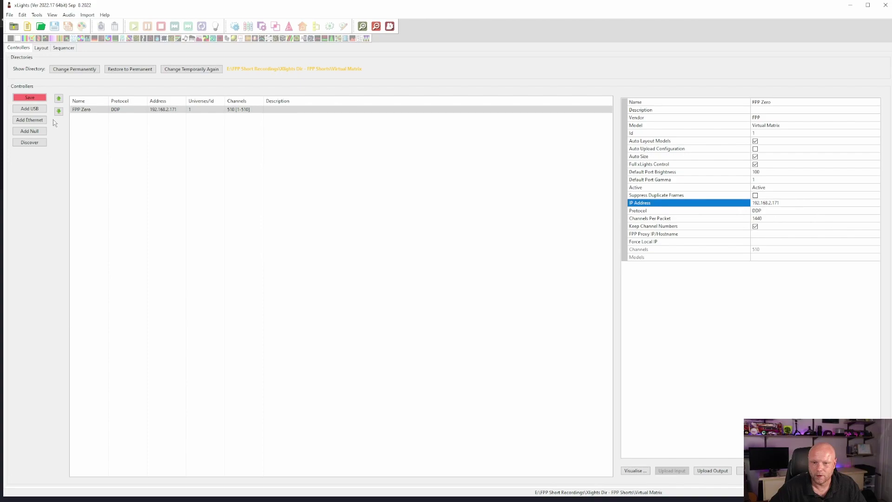
{"action": "left_click", "coordinate": [28, 98]}
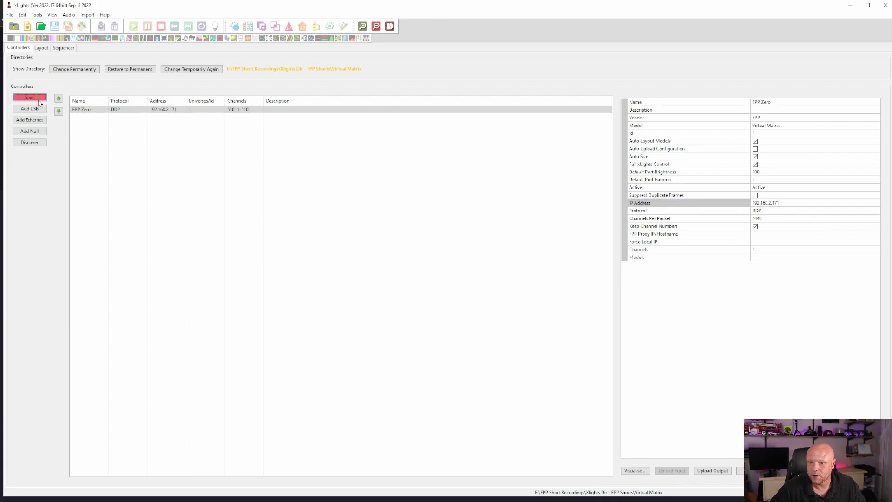
{"action": "left_click", "coordinate": [387, 192]}
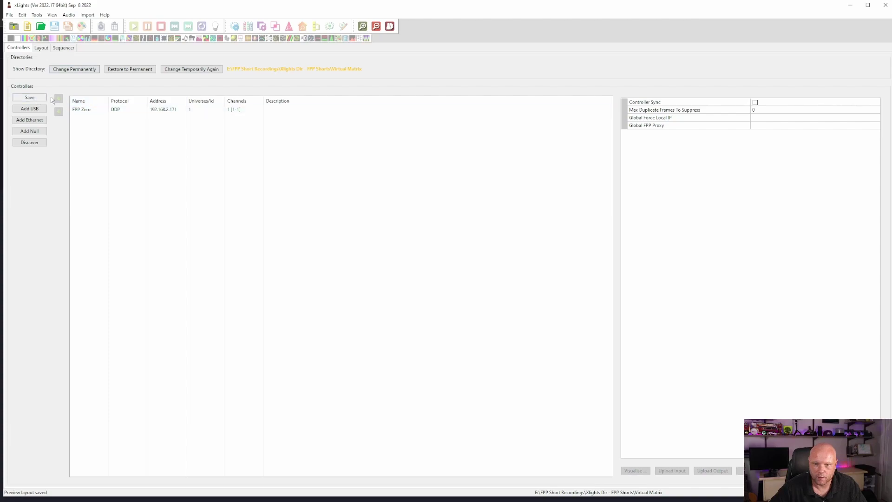
Draw a new Matrix model across the centre of the layout preview.
{"action": "left_click", "coordinate": [41, 48]}
{"action": "left_click", "coordinate": [456, 62]}
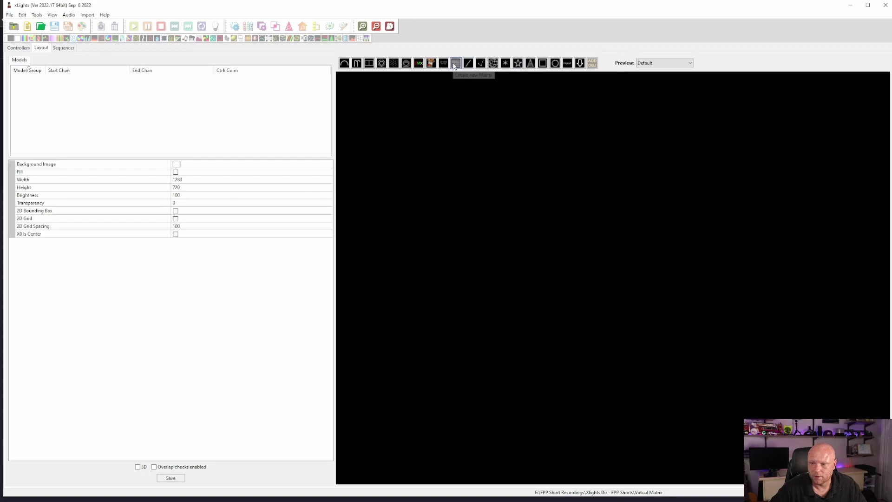
{"action": "left_click_drag", "start_coordinate": [441, 131], "coordinate": [707, 273]}
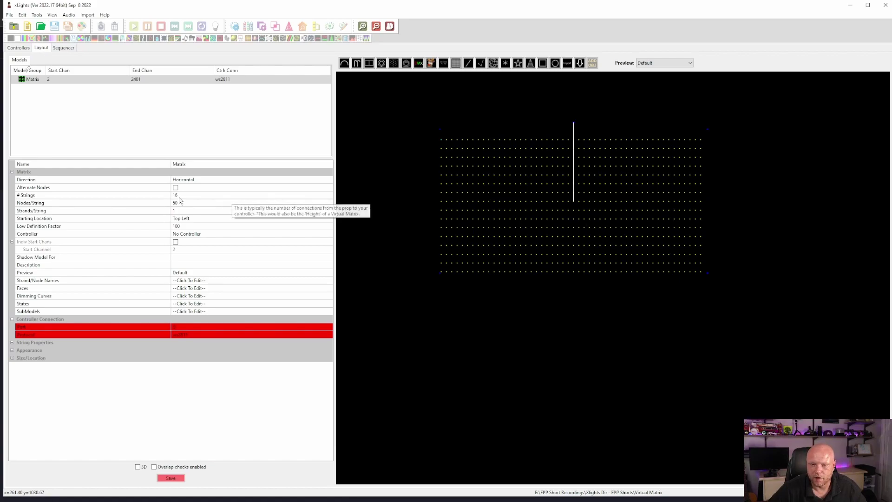
{"action": "mouse_move", "coordinate": [116, 195]}
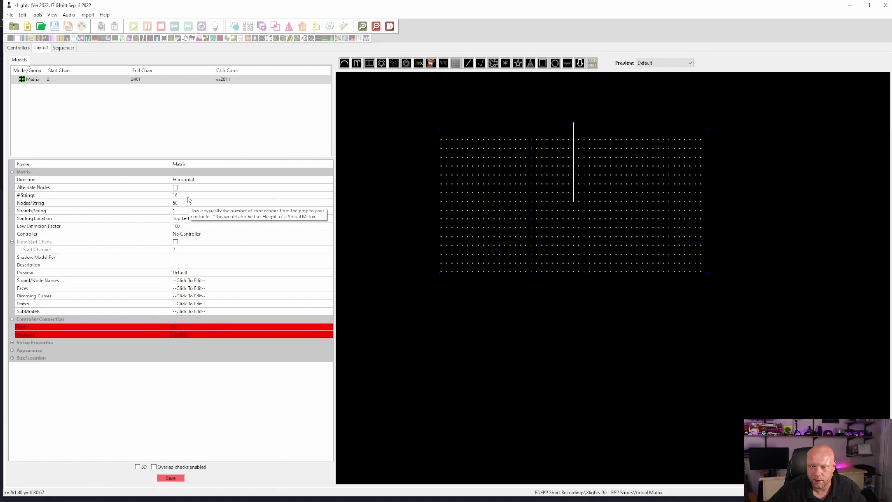
{"action": "left_click", "coordinate": [188, 195]}
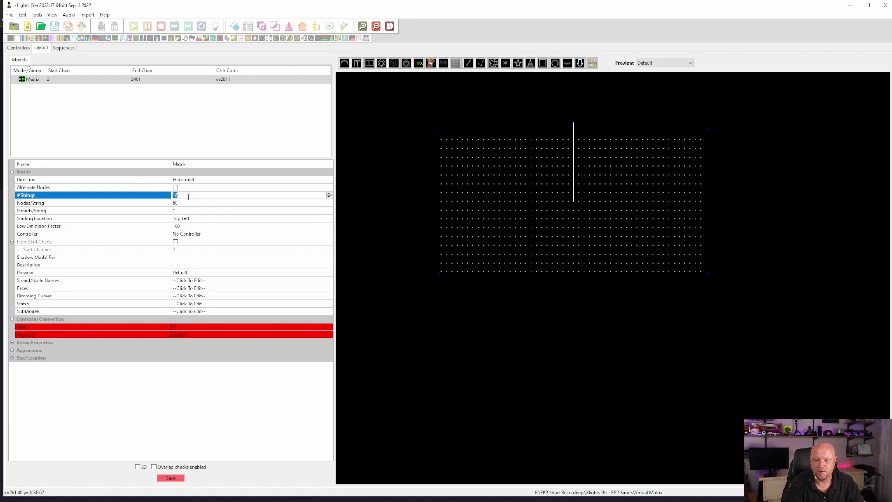
Set the Matrix model to 126 strings with 224 nodes per string.
{"action": "type", "text": "1"}
{"action": "key", "text": "Return"}
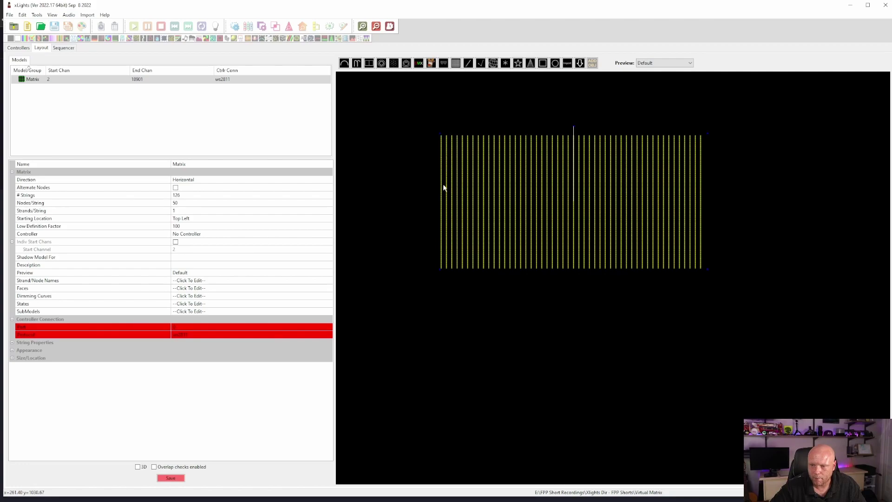
{"action": "left_click", "coordinate": [182, 203]}
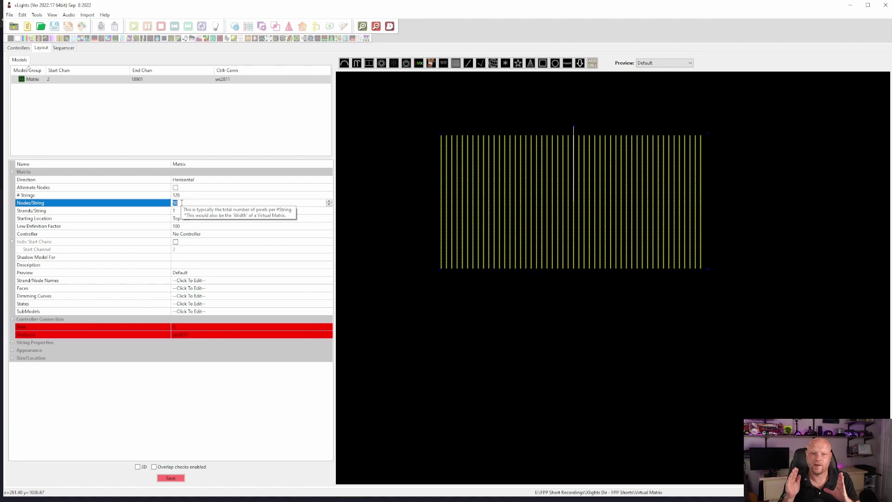
{"action": "type", "text": "2"}
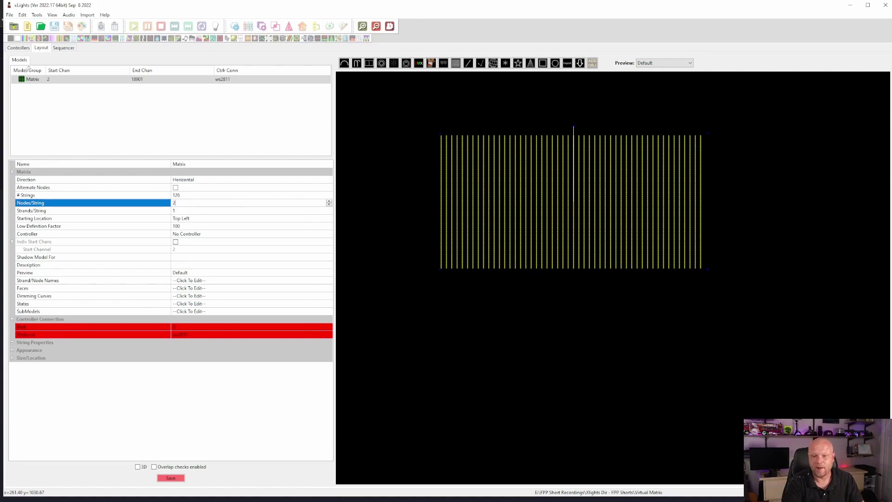
{"action": "type", "text": "24"}
{"action": "key", "text": "Return"}
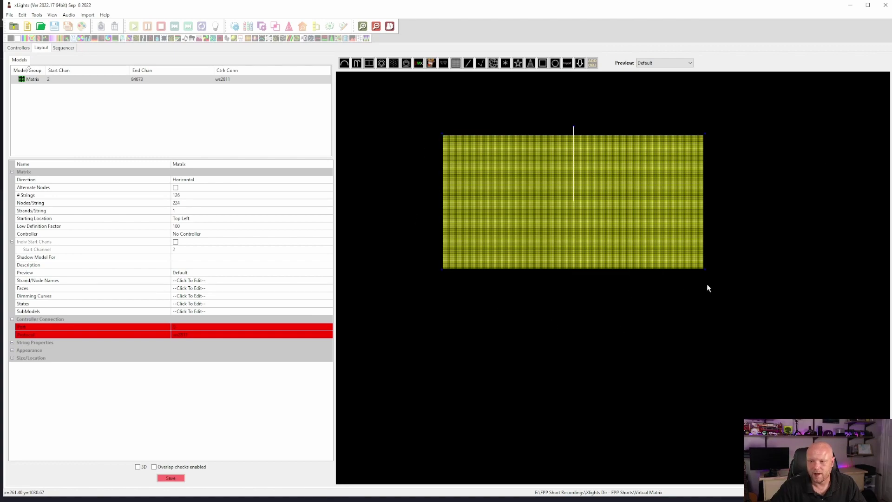
Save the layout and select the FPP Zero controller.
{"action": "left_click", "coordinate": [171, 477]}
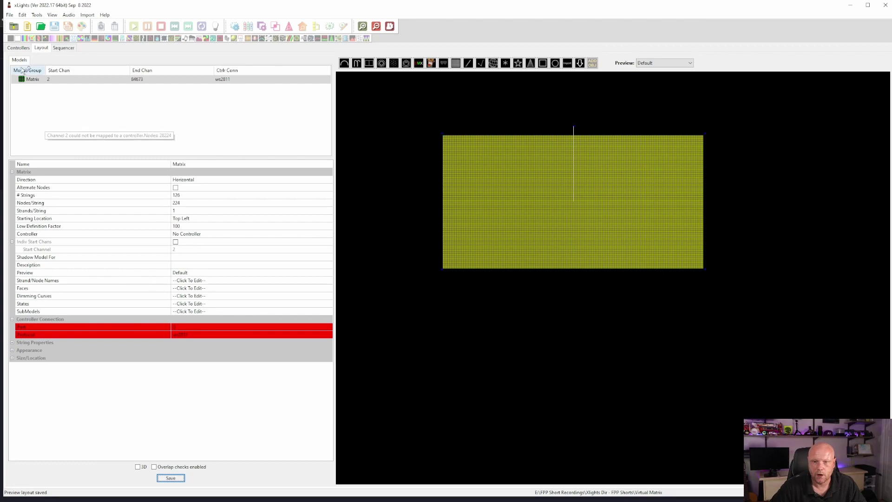
{"action": "left_click", "coordinate": [19, 49]}
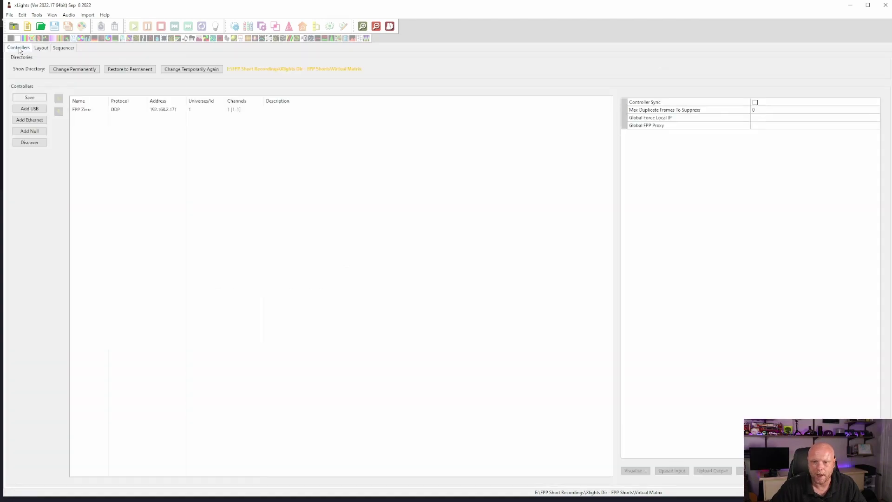
{"action": "left_click", "coordinate": [142, 110]}
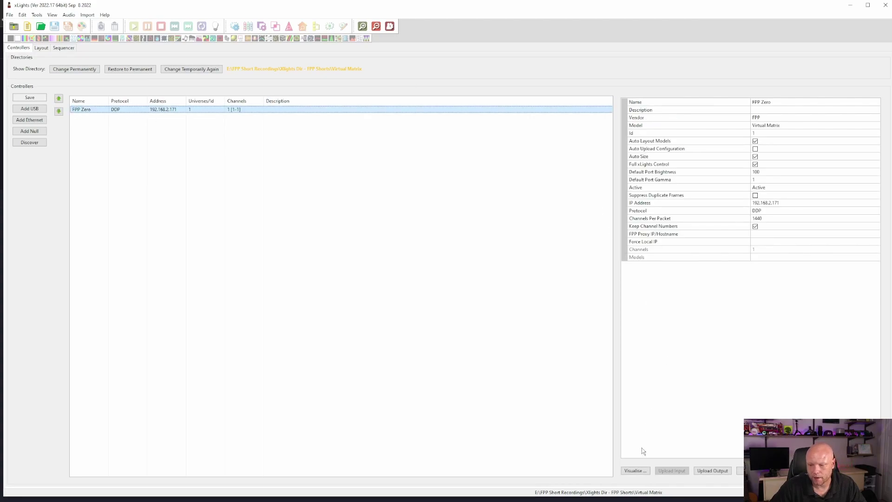
Assign the Matrix model to FPP Zero's Virtual Matrix 1 port and save, giving 84672 channels.
{"action": "left_click", "coordinate": [635, 471]}
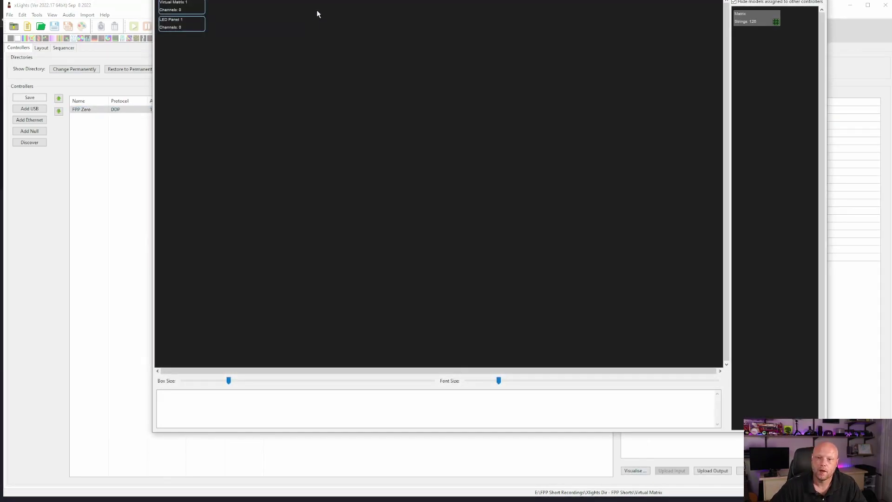
{"action": "mouse_move", "coordinate": [185, 10]}
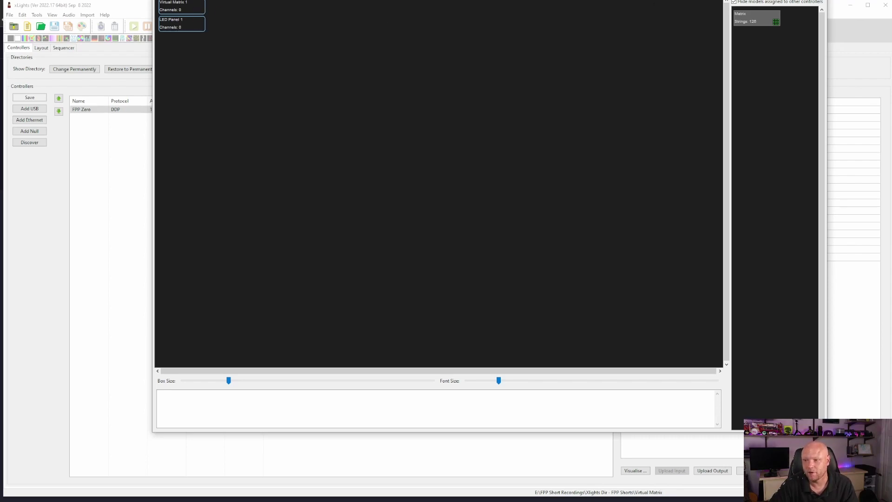
{"action": "left_click_drag", "start_coordinate": [746, 18], "coordinate": [196, 8]}
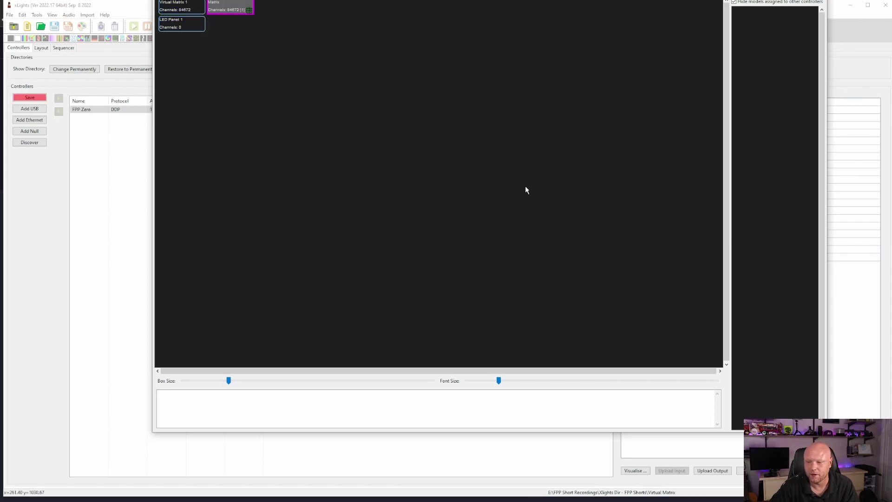
{"action": "key", "text": "Escape"}
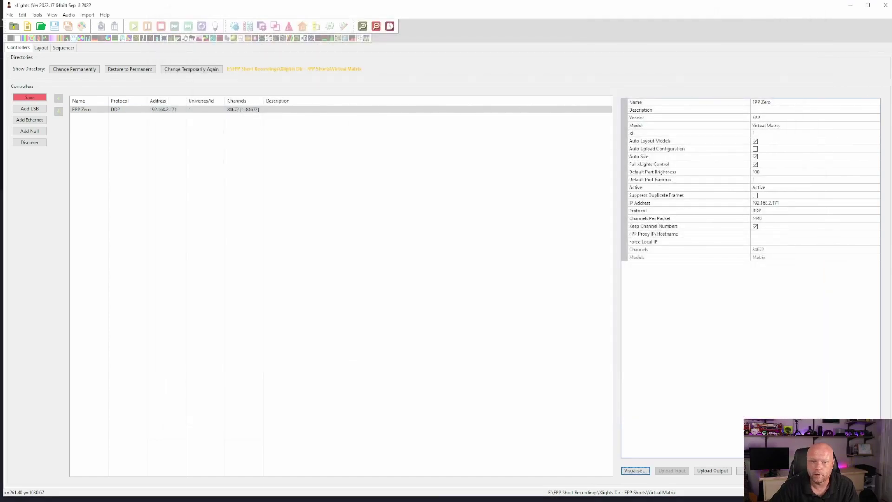
{"action": "left_click", "coordinate": [29, 98]}
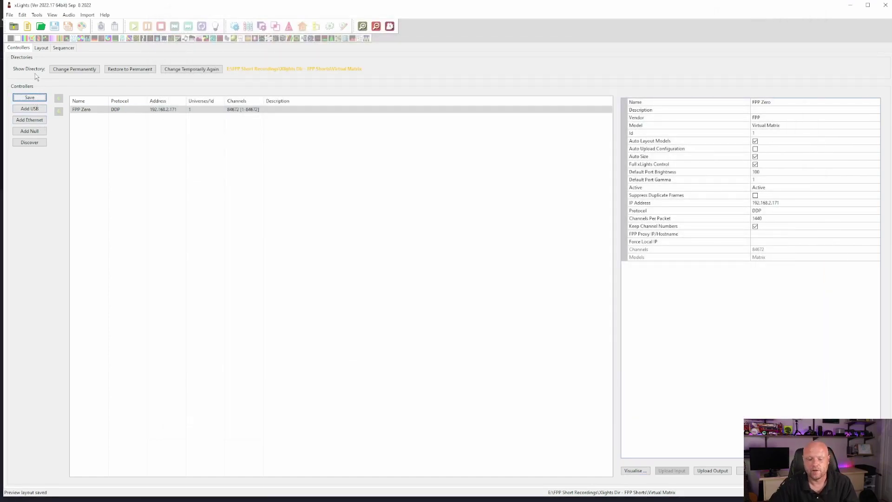
Reopen the recent Tune-To-975 sequence and inspect its Tune To 97.5 Text effect on the Matrix.
{"action": "left_click", "coordinate": [69, 48]}
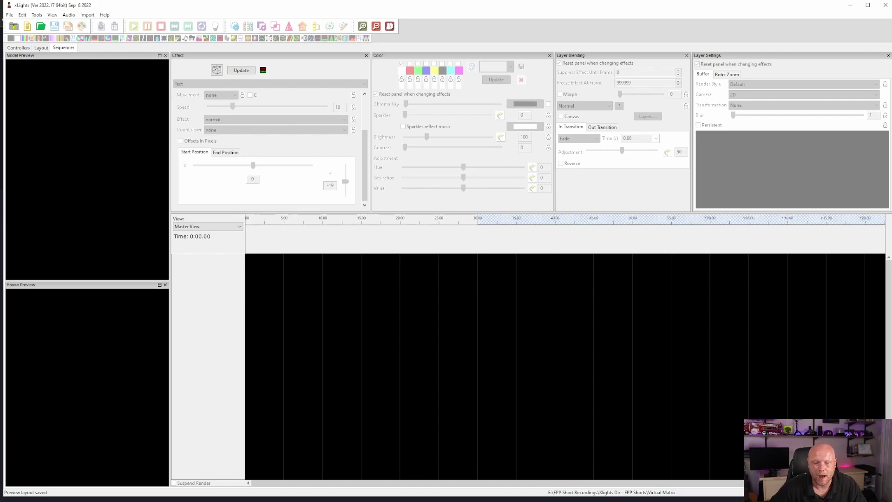
{"action": "left_click", "coordinate": [10, 15]}
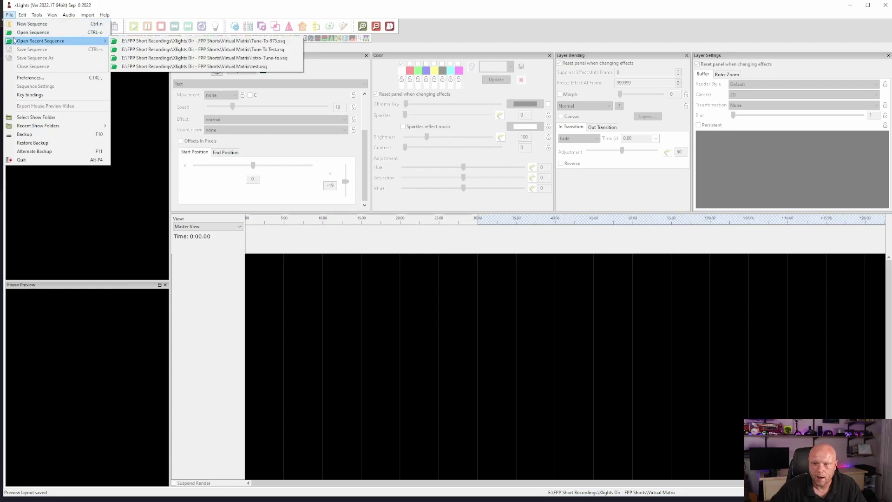
{"action": "mouse_move", "coordinate": [81, 41]}
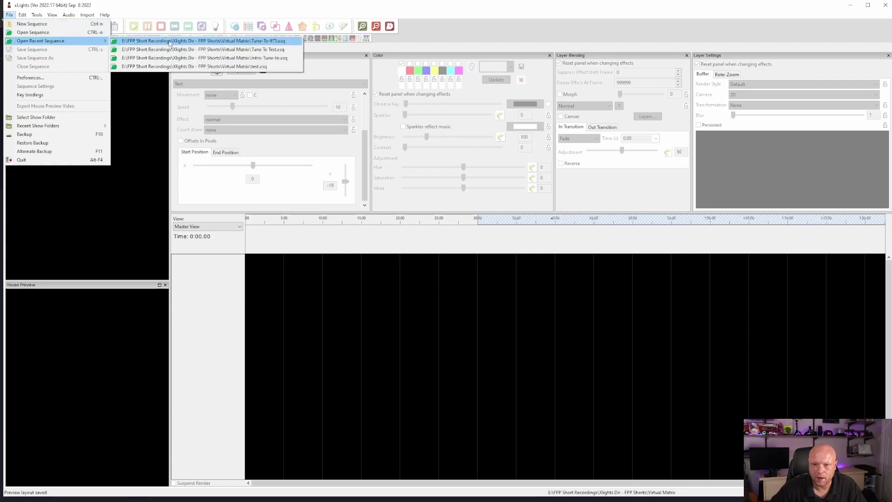
{"action": "left_click", "coordinate": [169, 41]}
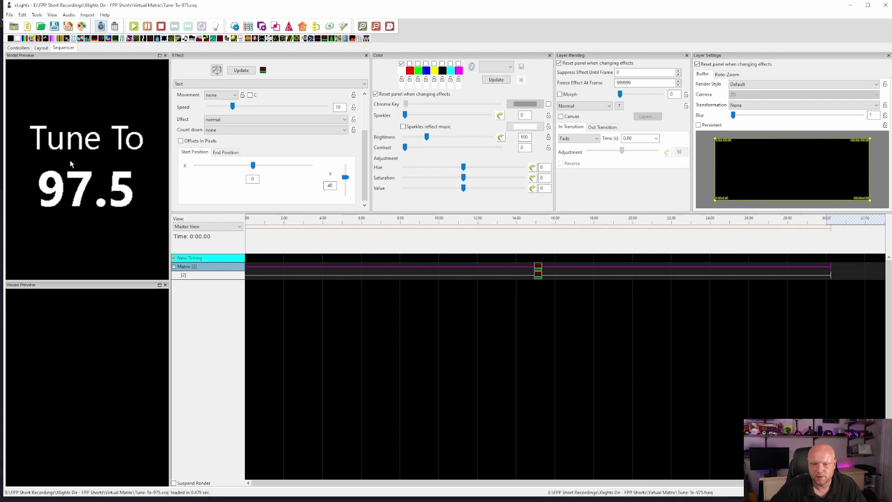
{"action": "left_click", "coordinate": [537, 275]}
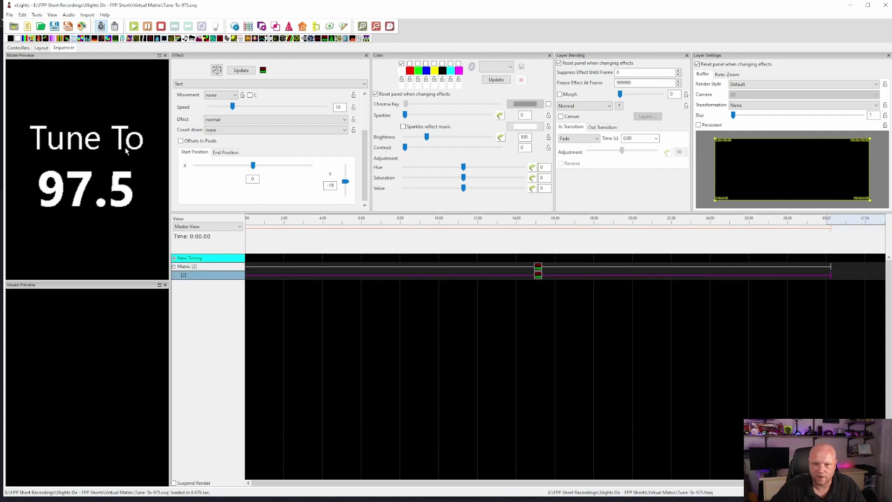
{"action": "left_click", "coordinate": [538, 266]}
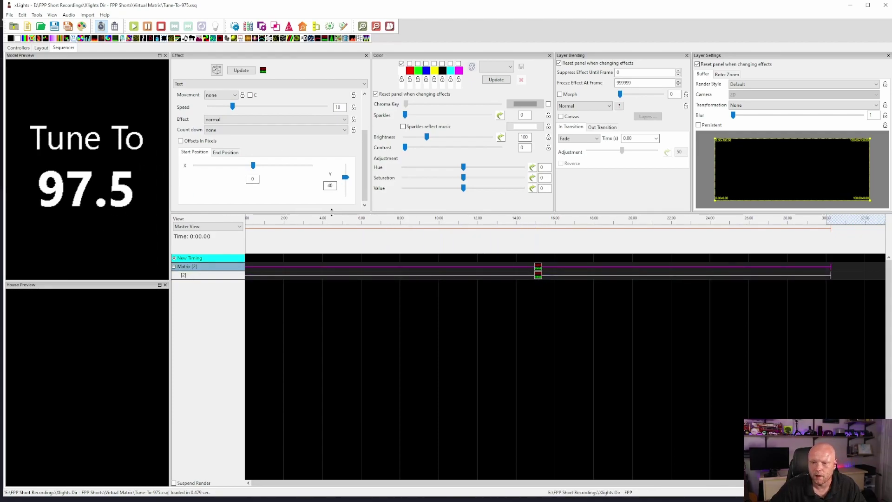
{"action": "scroll", "coordinate": [297, 140], "scroll_direction": "up", "scroll_amount": 3}
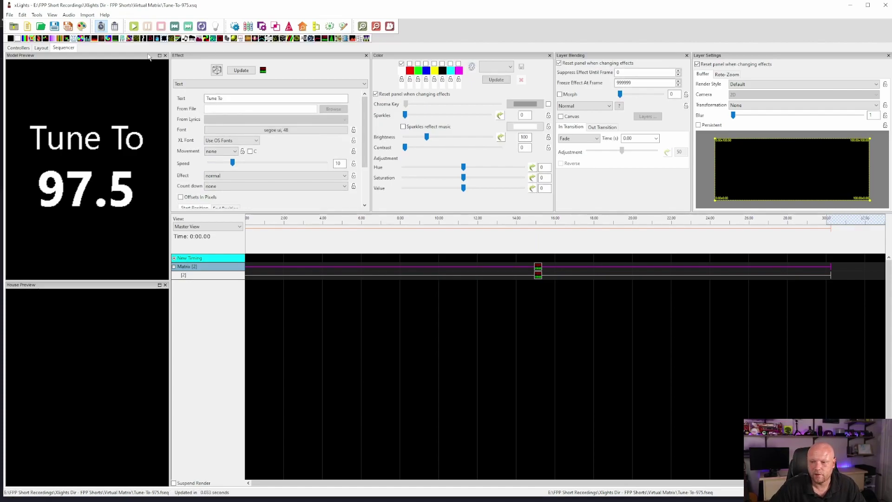
{"action": "left_click", "coordinate": [36, 15]}
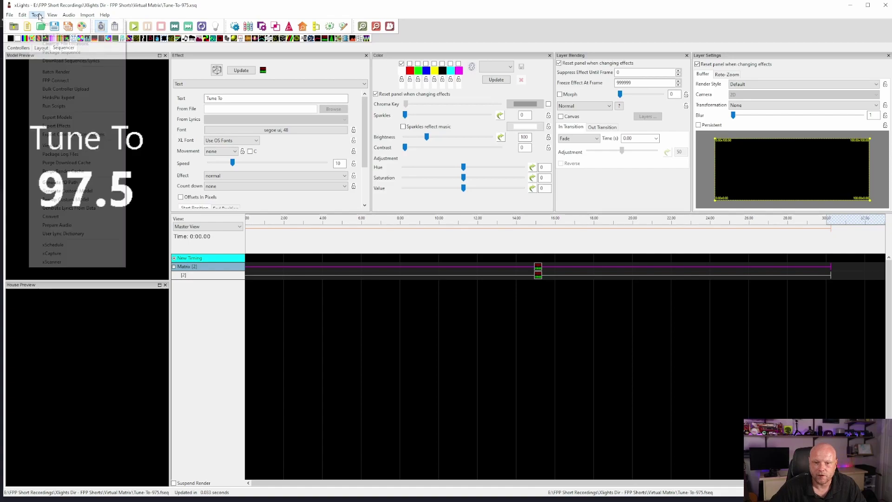
Upload Tune-To-975.fseq to the FPPzero player through FPP Connect.
{"action": "left_click", "coordinate": [57, 80]}
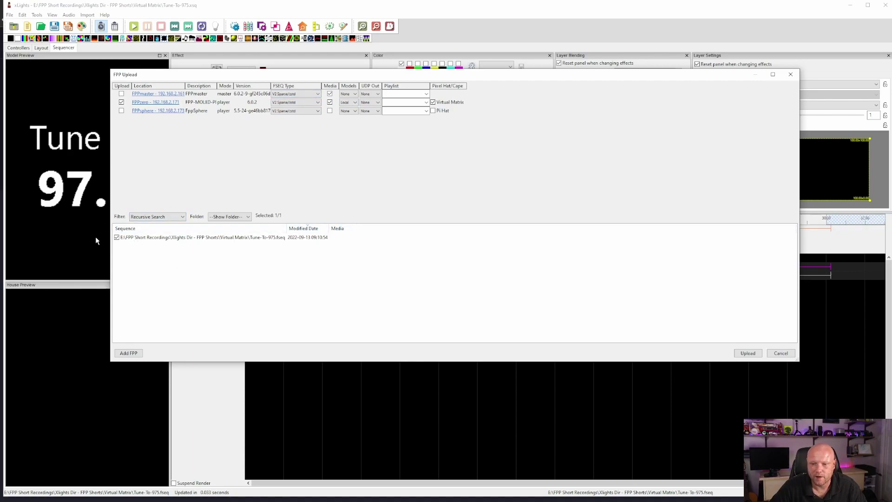
{"action": "left_click", "coordinate": [184, 264]}
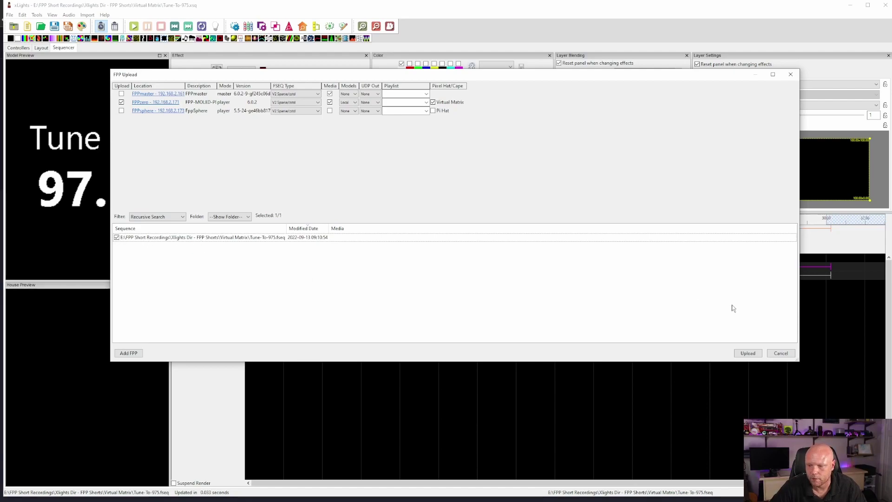
{"action": "left_click", "coordinate": [746, 354]}
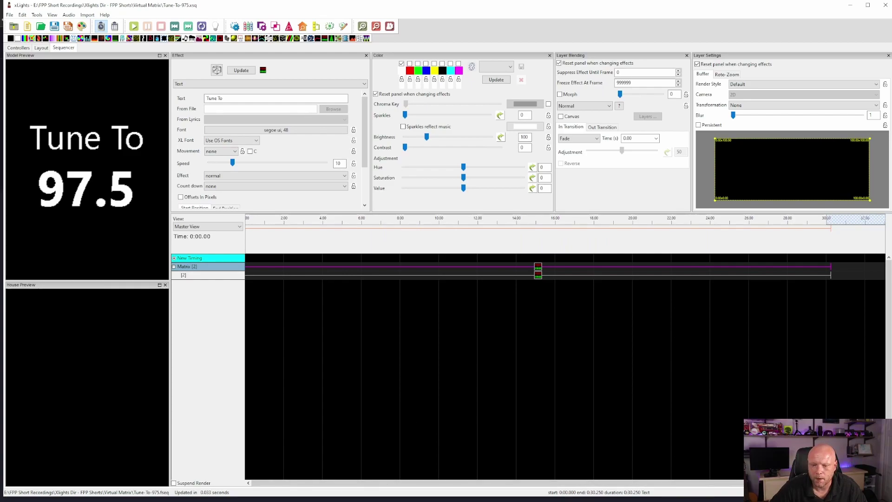
{"action": "mouse_move", "coordinate": [235, 499]}
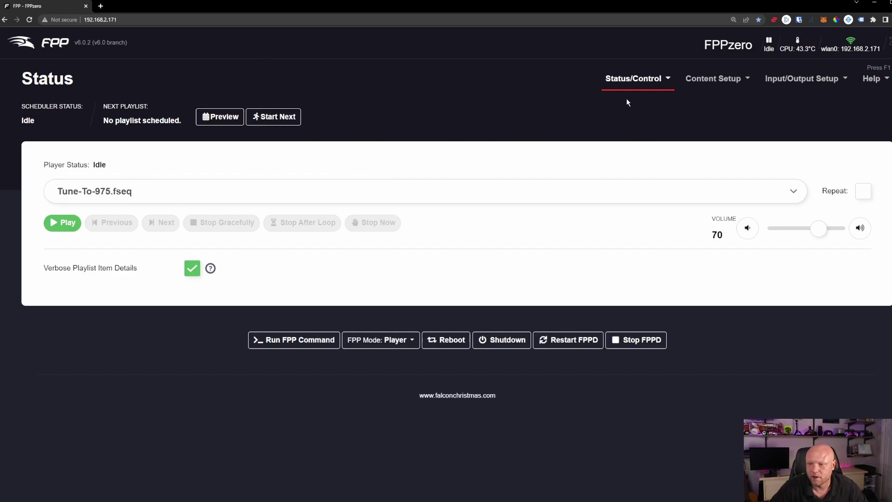
Open FPP's Audio/Video settings and confirm HDMI is the default video output device.
{"action": "left_click", "coordinate": [648, 82]}
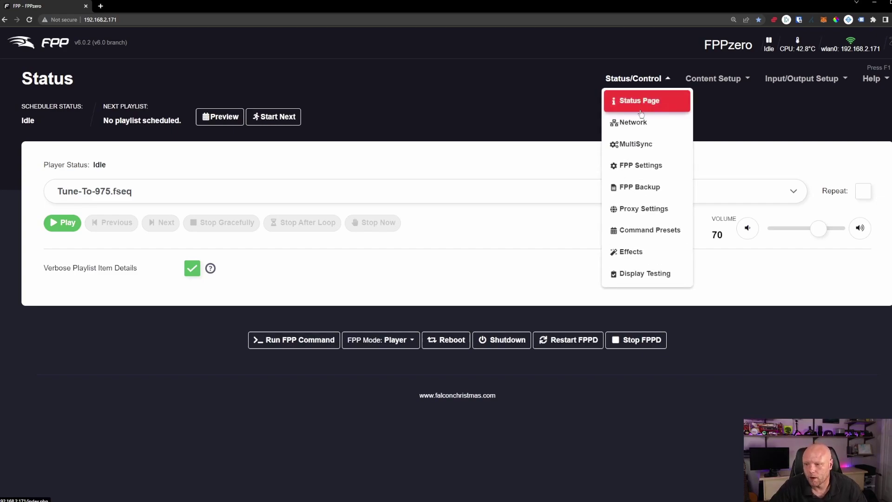
{"action": "left_click", "coordinate": [639, 165]}
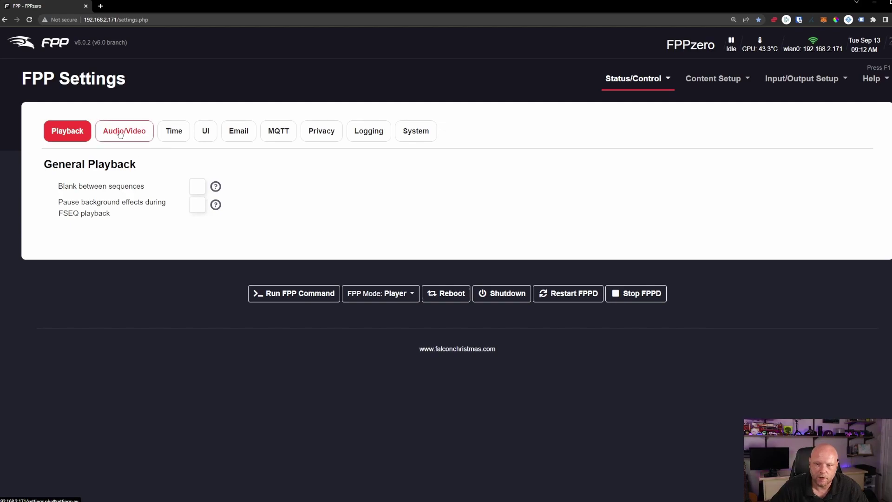
{"action": "left_click", "coordinate": [120, 135]}
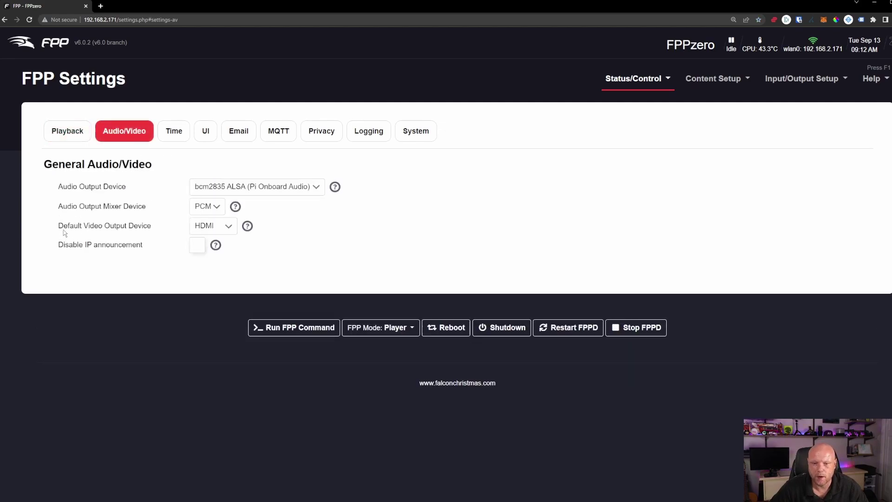
{"action": "left_click_drag", "start_coordinate": [58, 227], "coordinate": [151, 226]}
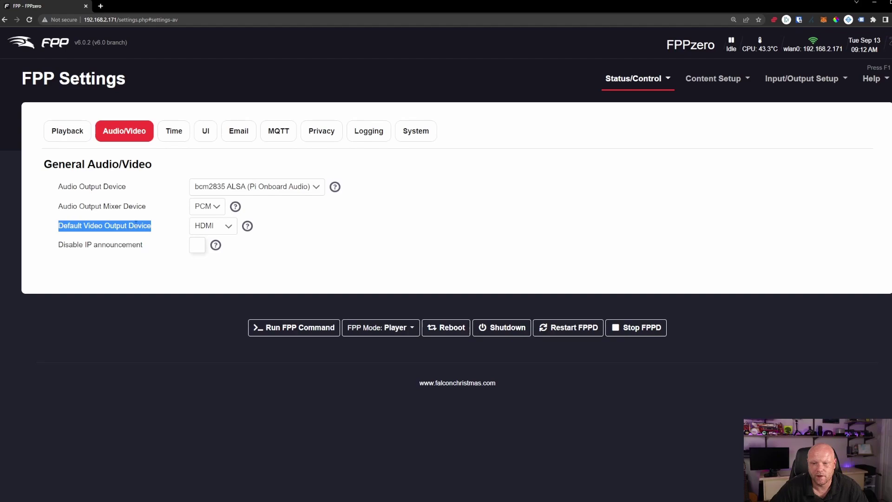
{"action": "left_click", "coordinate": [290, 227]}
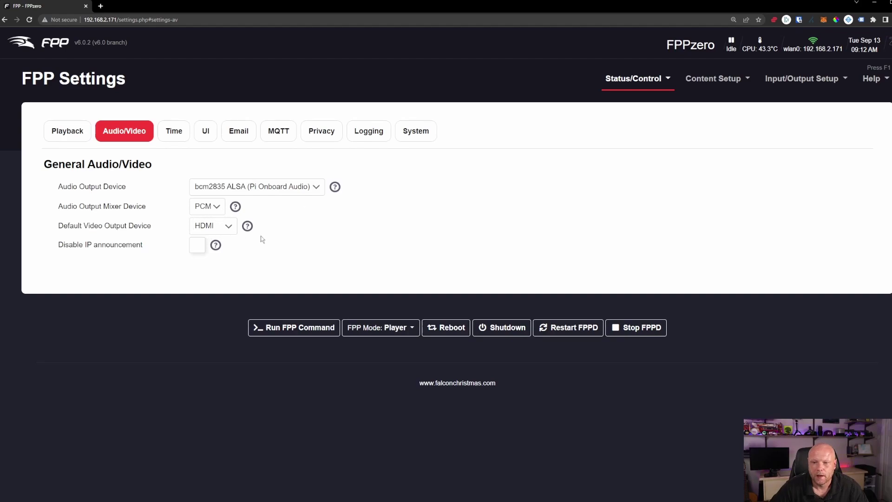
Review FPP's System settings with Force HDMI Display and Blank screen on startup enabled.
{"action": "left_click", "coordinate": [415, 133]}
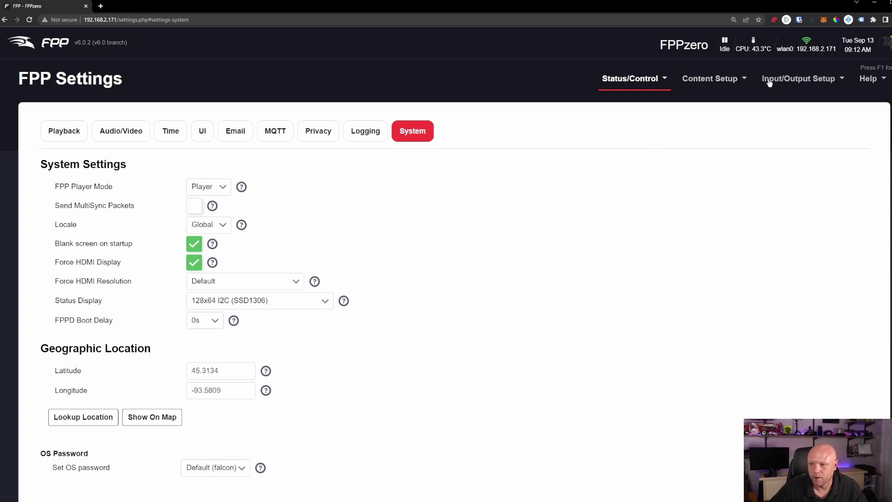
{"action": "left_click", "coordinate": [834, 80]}
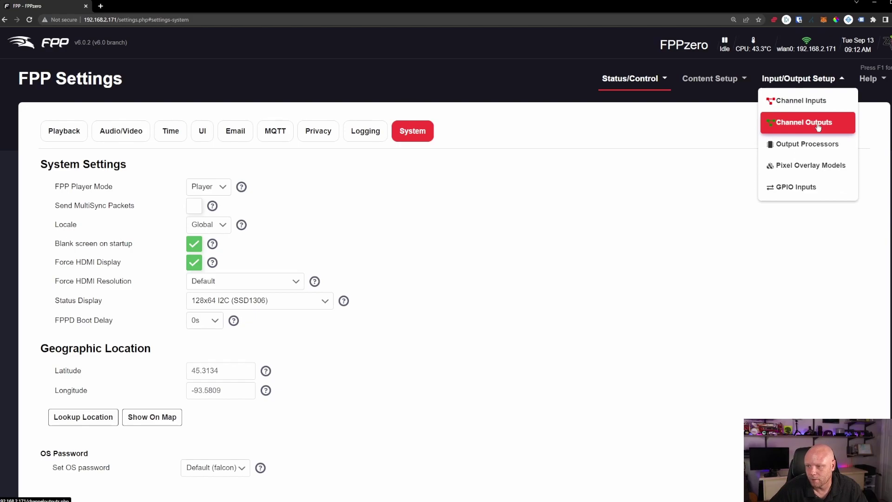
Check the Virtual Matrix output under Other channel outputs: start channel 1, 84672 channels.
{"action": "left_click", "coordinate": [818, 127]}
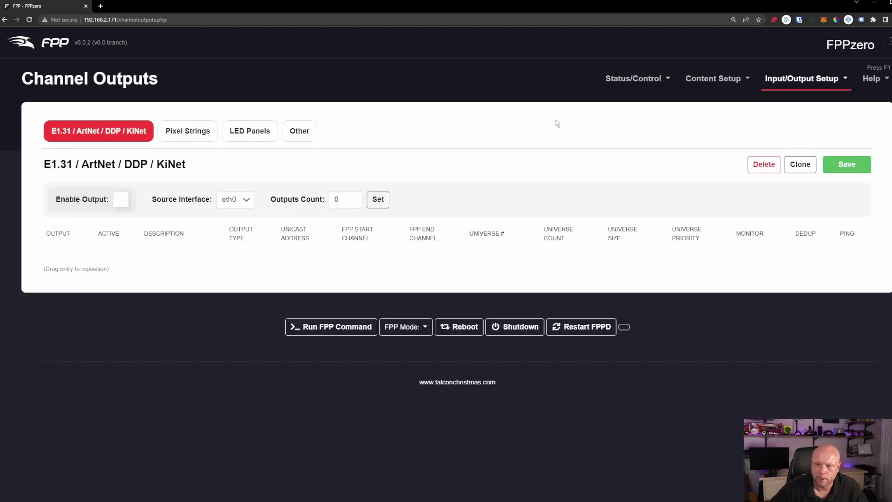
{"action": "left_click", "coordinate": [802, 82]}
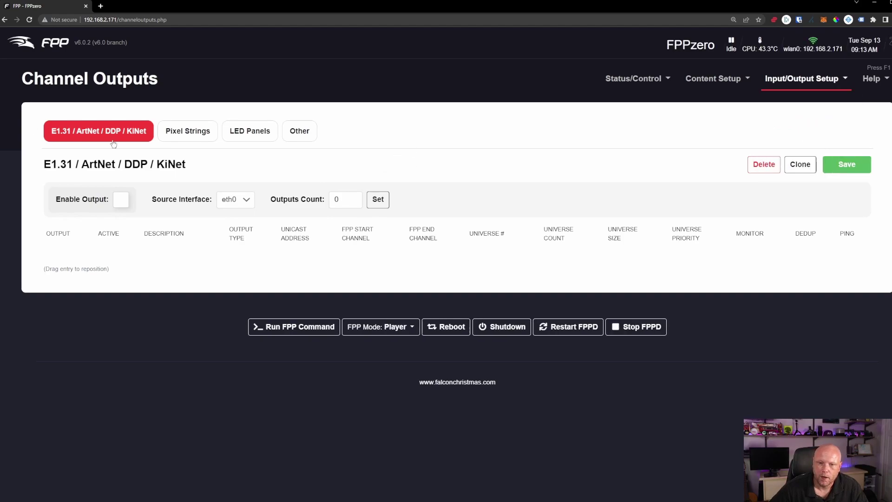
{"action": "left_click", "coordinate": [301, 134]}
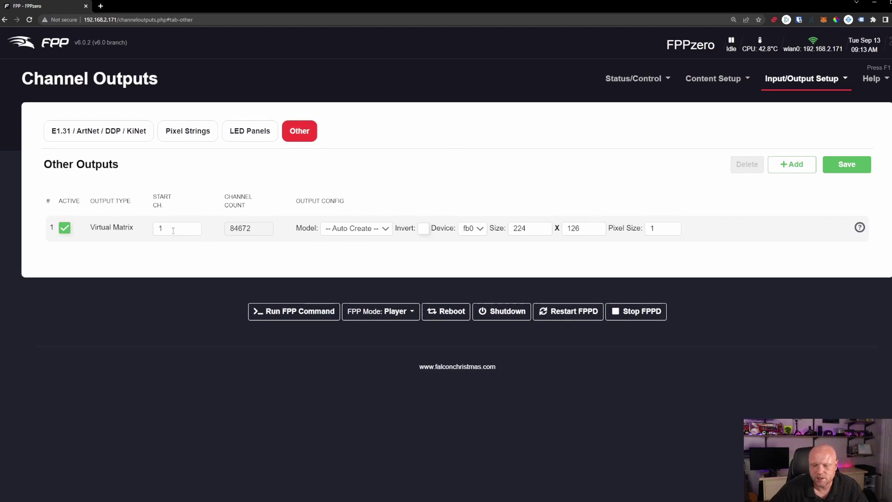
{"action": "left_click_drag", "start_coordinate": [187, 234], "coordinate": [156, 233]}
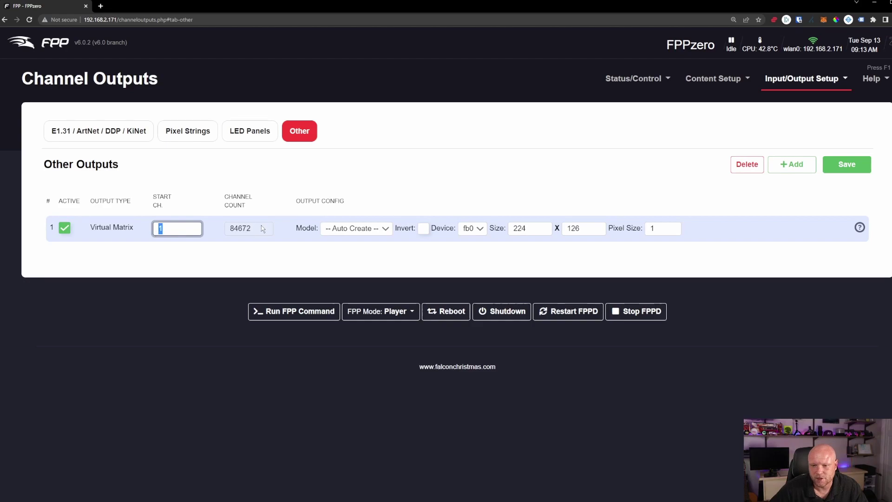
{"action": "left_click_drag", "start_coordinate": [263, 228], "coordinate": [222, 228]}
{"action": "left_click", "coordinate": [325, 194]}
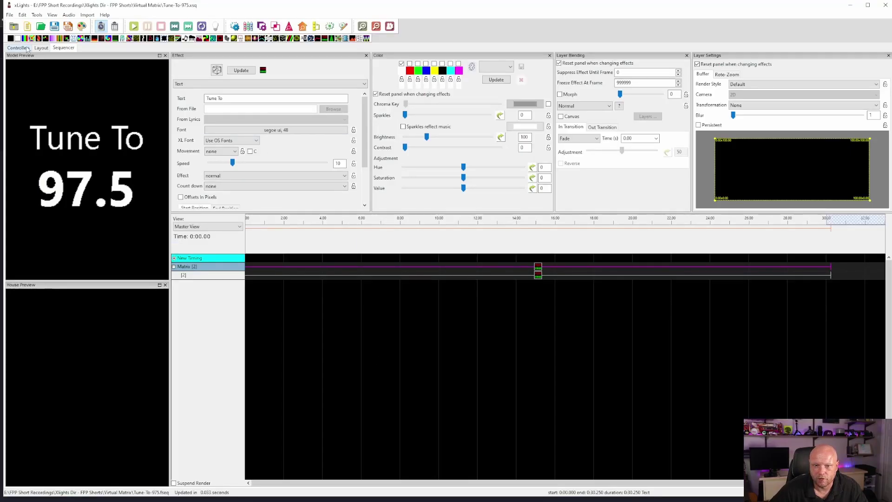
Confirm in xLights that the FPP Zero controller spans channels 1–84672, then return to FPP.
{"action": "left_click", "coordinate": [18, 48]}
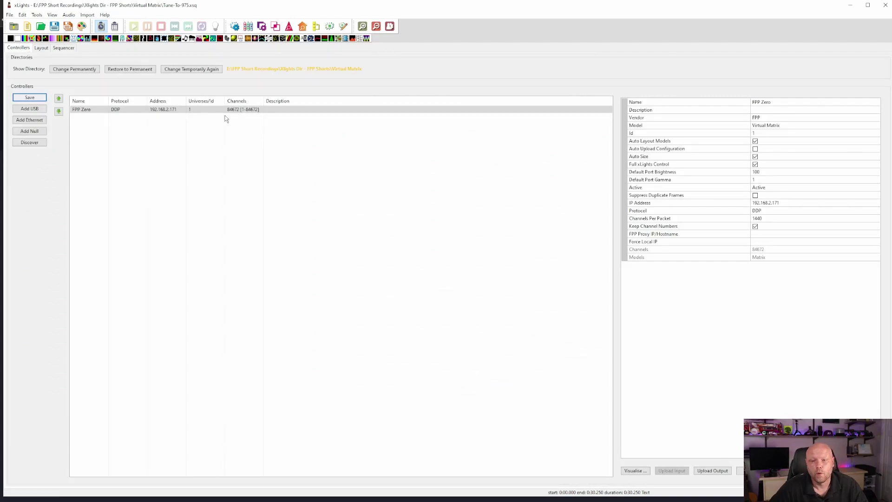
{"action": "left_click", "coordinate": [171, 111]}
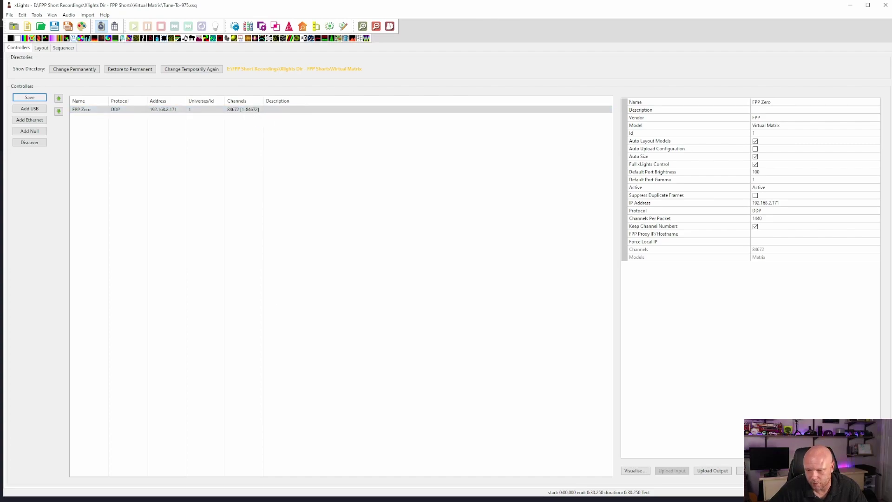
{"action": "key", "text": "alt+Tab"}
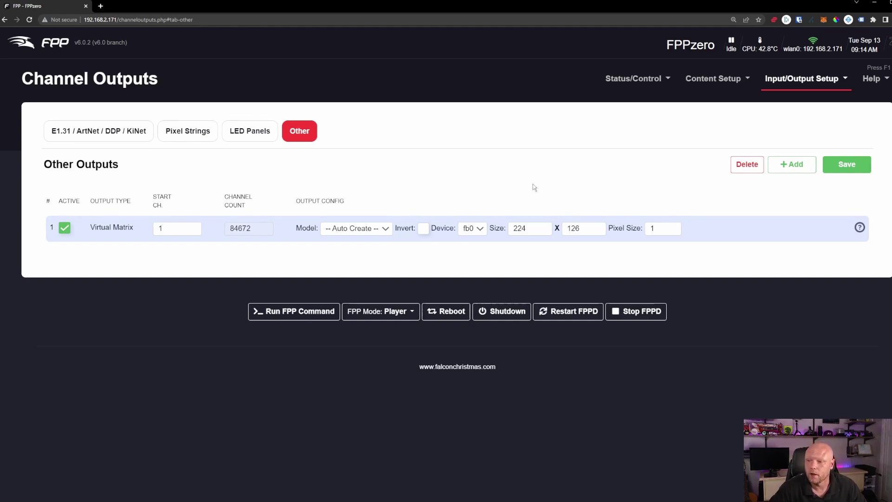
Save the Virtual Matrix output on fb0, channels 1–84672, under Other Outputs.
{"action": "left_click", "coordinate": [864, 159]}
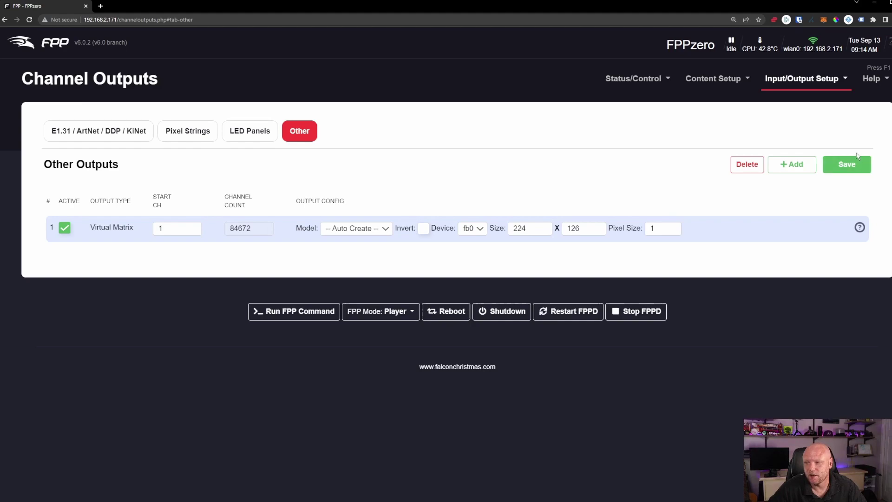
{"action": "left_click", "coordinate": [857, 157]}
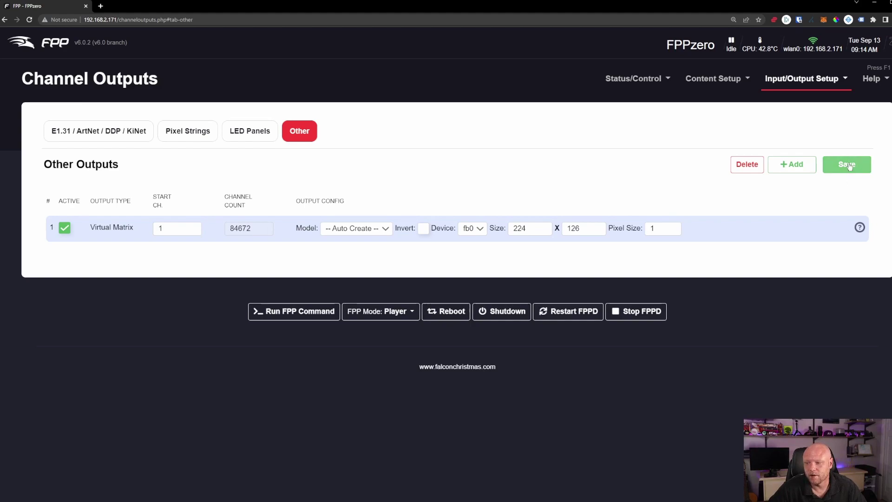
Play Tune-To-975.fseq from the FPP Status Page so 'Tune To 97.5' shows on HDMI.
{"action": "left_click", "coordinate": [638, 79]}
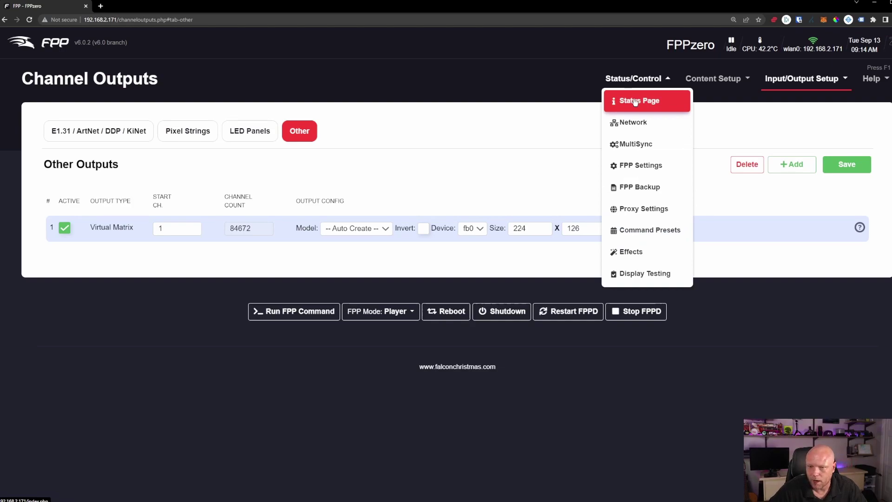
{"action": "left_click", "coordinate": [635, 101]}
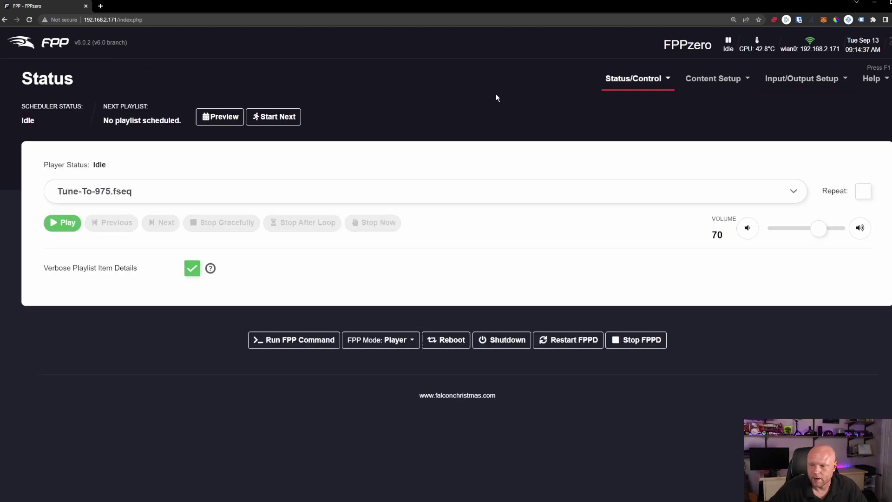
{"action": "left_click", "coordinate": [62, 223]}
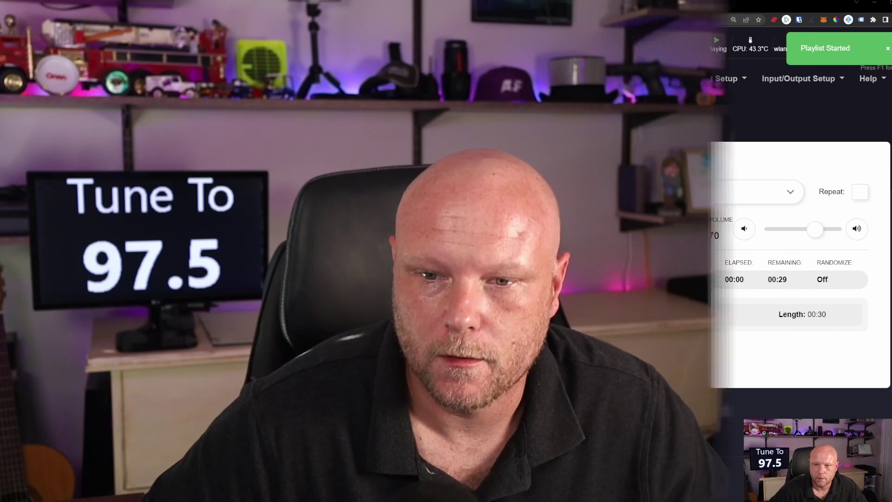